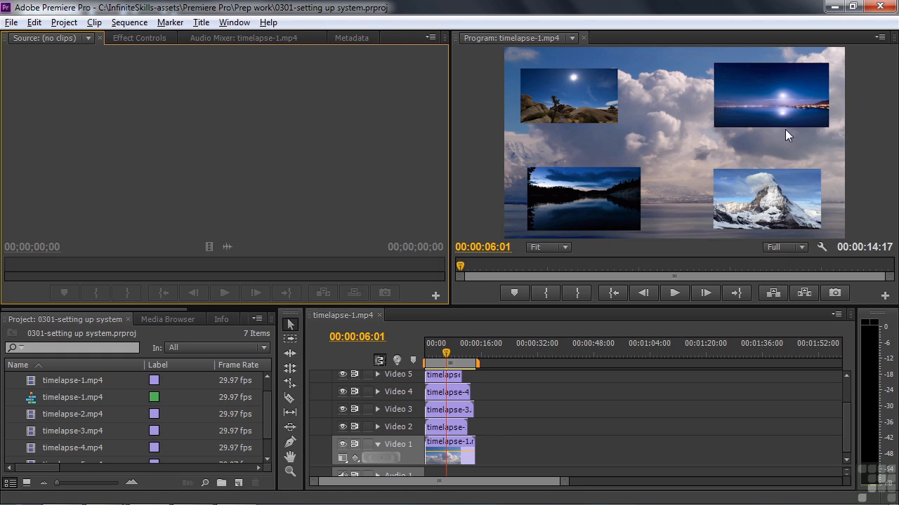
Step: Move the playhead back to about 00:00:02:00 and play the sequence to check its playback with GPU acceleration
left_click_drag(448, 349, 432, 349)
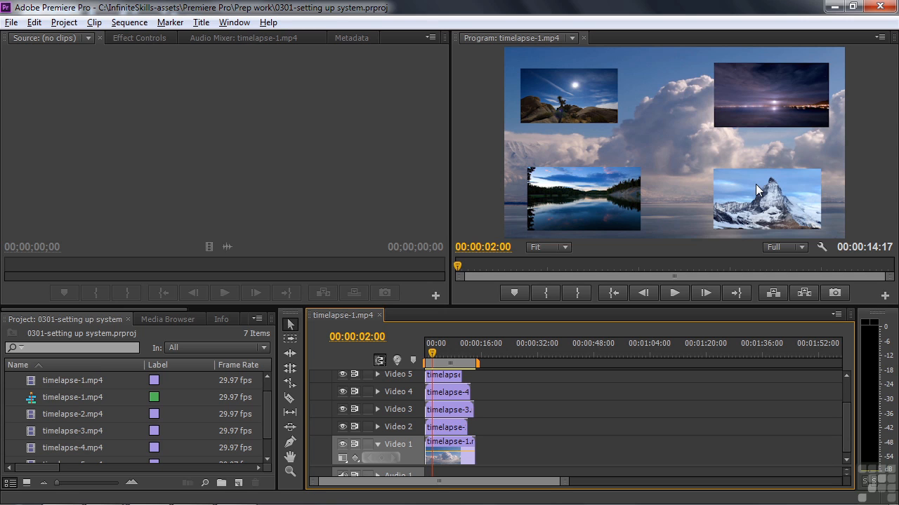
key("space")
left_click(433, 352)
key("space")
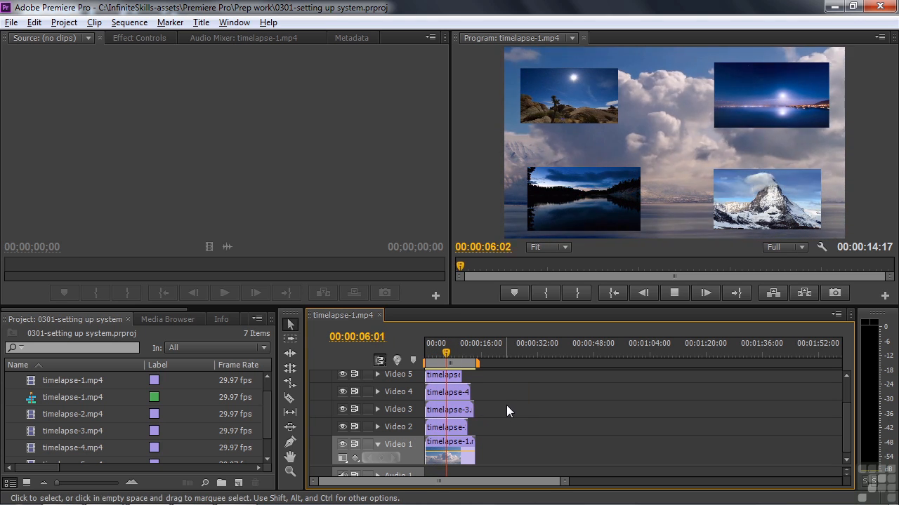
key("space")
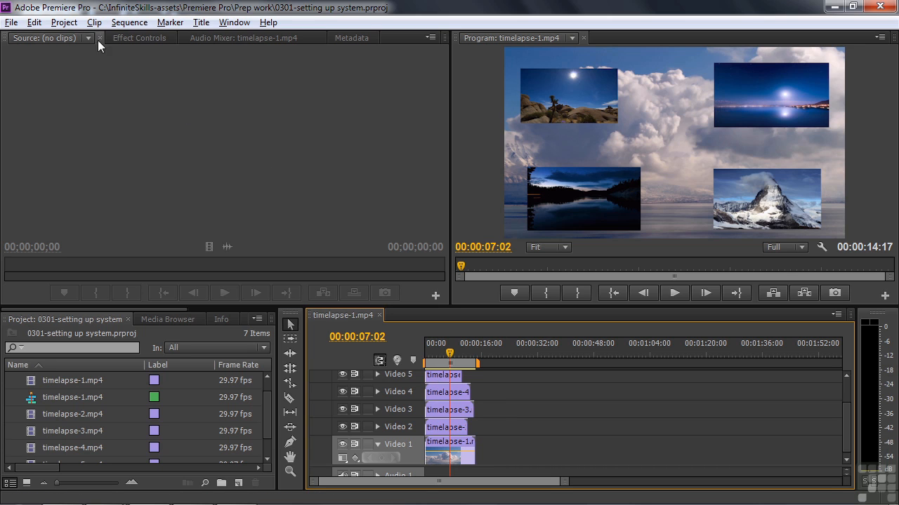
Step: Set the project's renderer to Mercury Playback Engine Software Only and delete the rendered previews
left_click(64, 22)
mouse_move(89, 40)
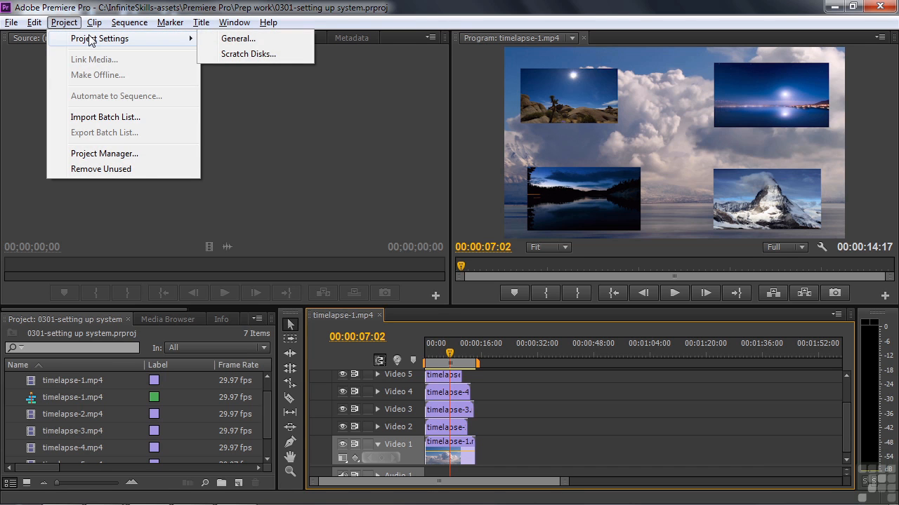
left_click(271, 41)
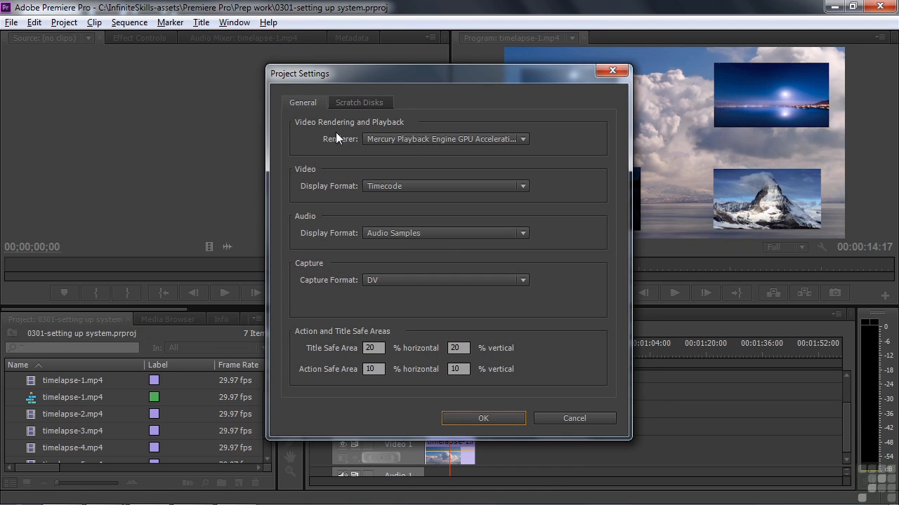
left_click(524, 139)
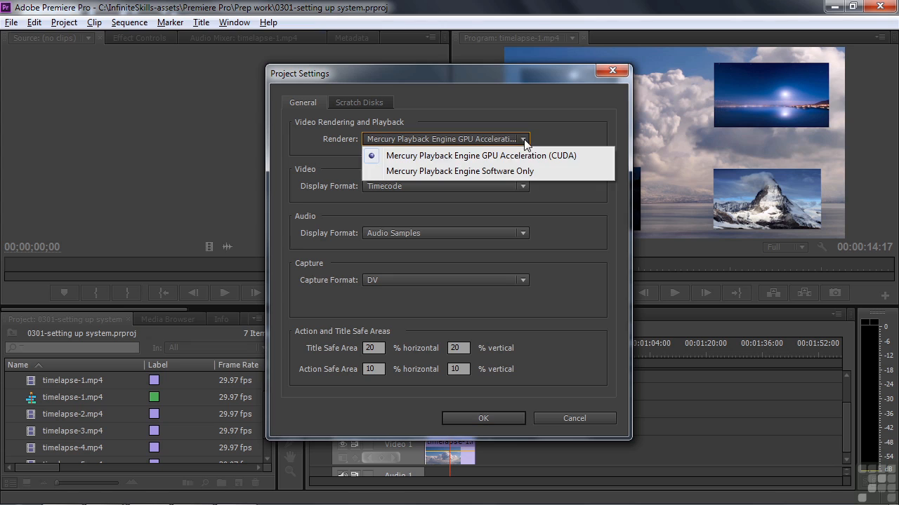
left_click(473, 171)
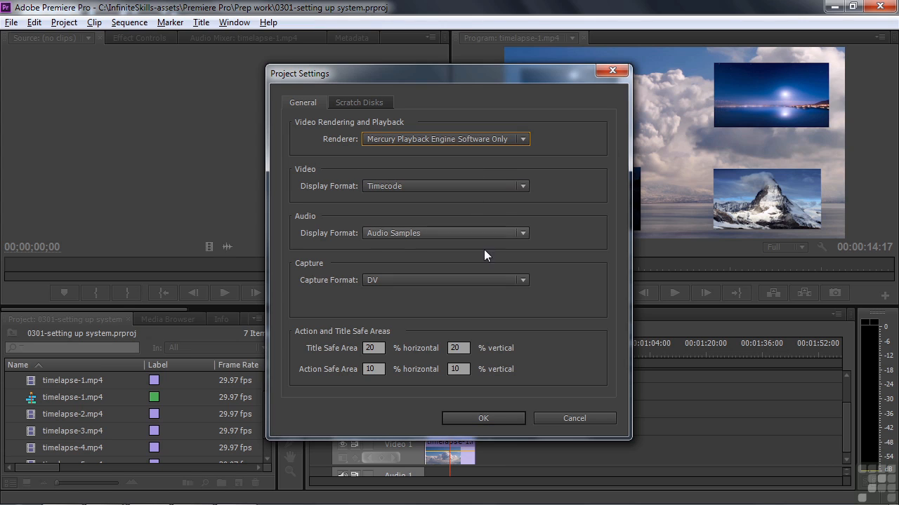
left_click(493, 415)
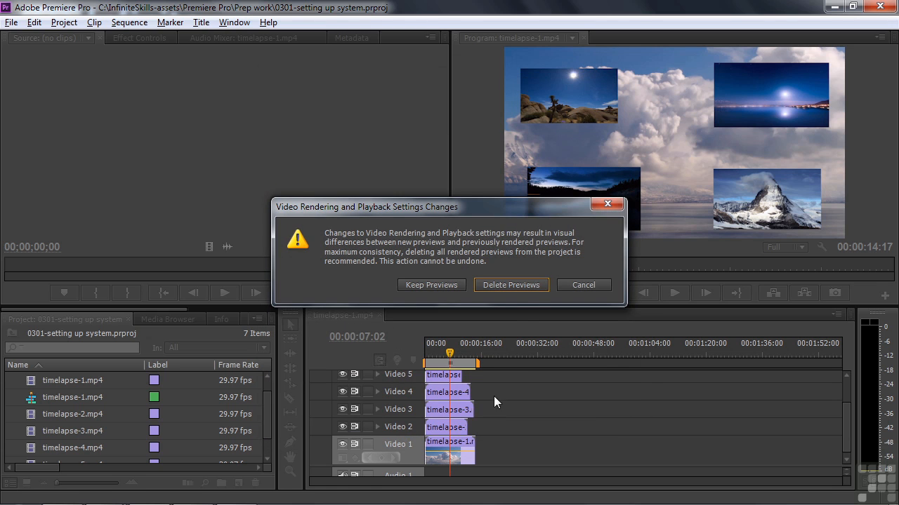
left_click(511, 285)
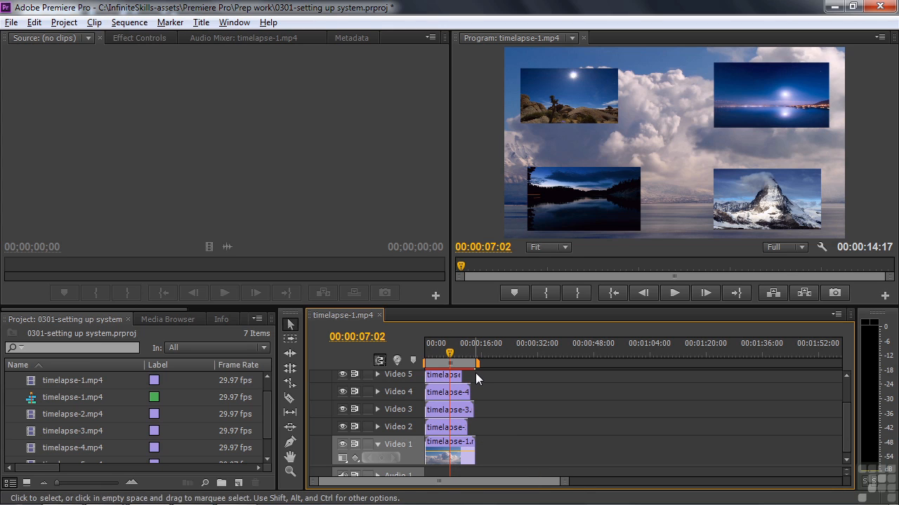
Step: Return the playhead to near the start and play the sequence to check playback with software-only rendering
mouse_move(455, 361)
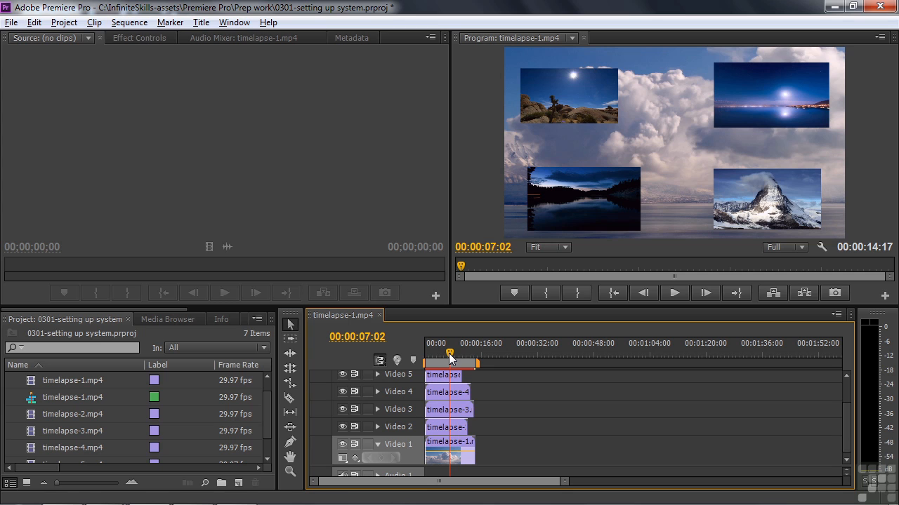
left_click_drag(450, 359, 431, 359)
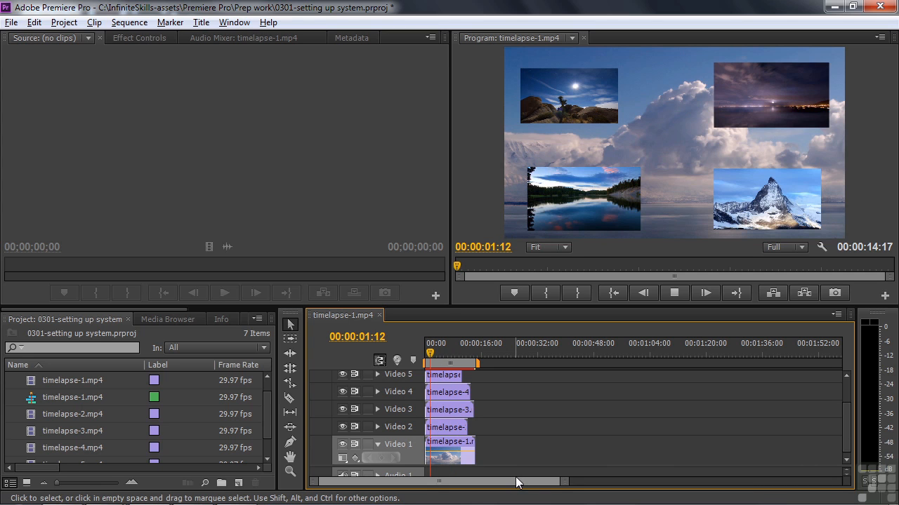
key("space")
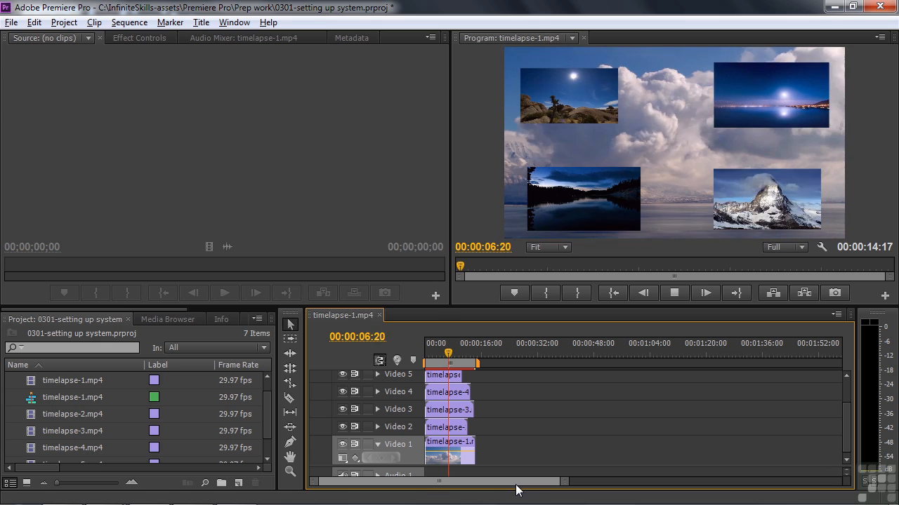
key("space")
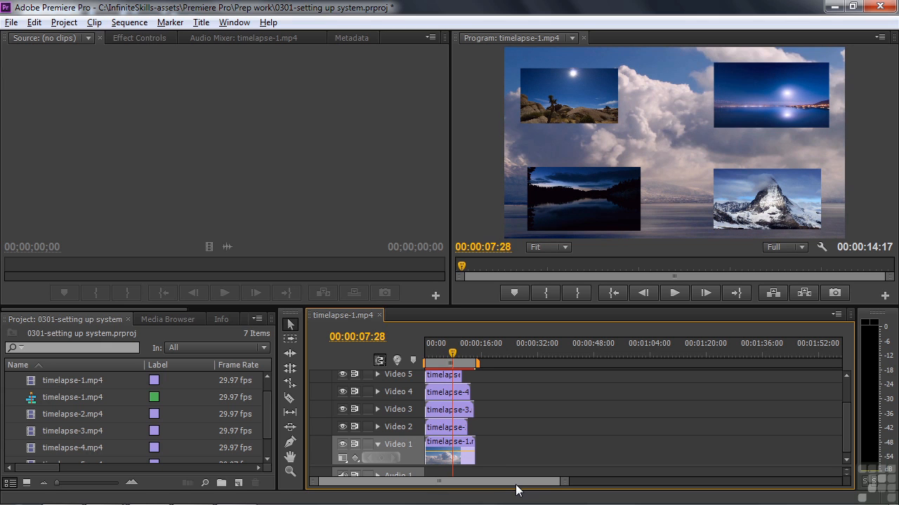
key("Return")
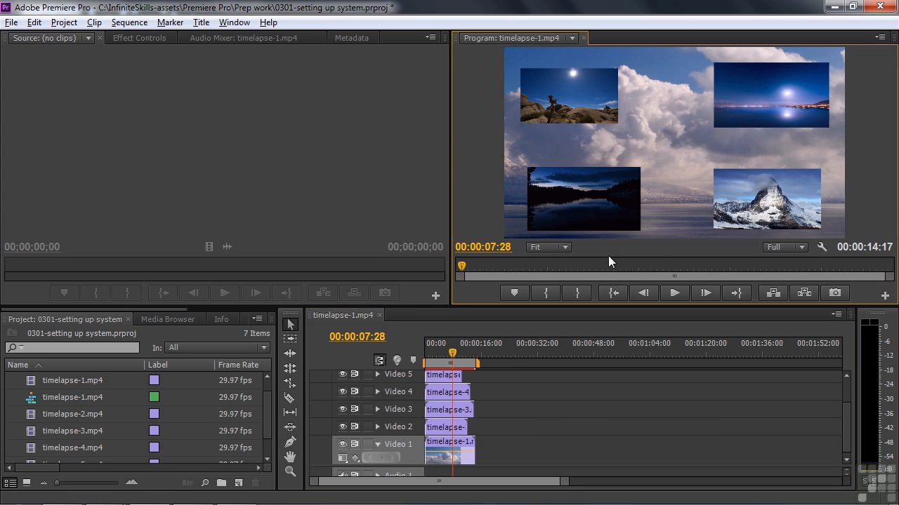
Step: Set the program playback resolution to 1/4 and replay the sequence from about 00:00:02:12
left_click(803, 248)
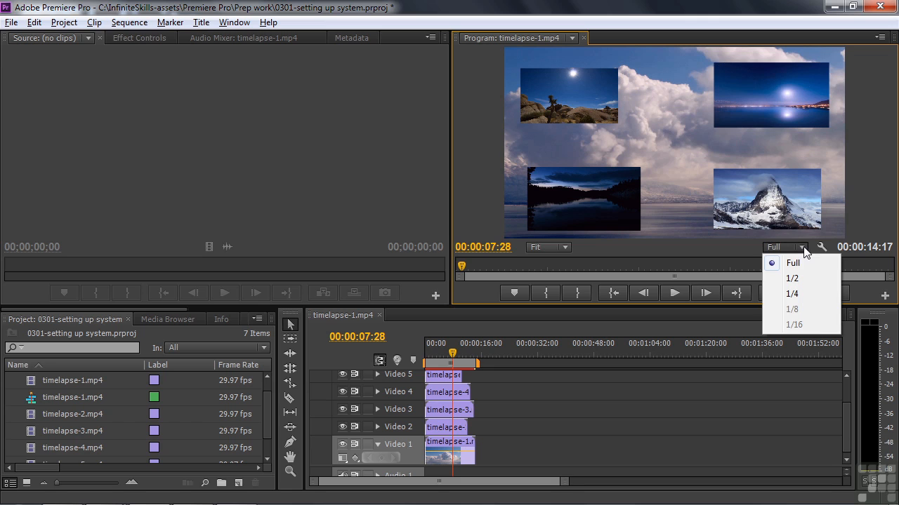
left_click(793, 294)
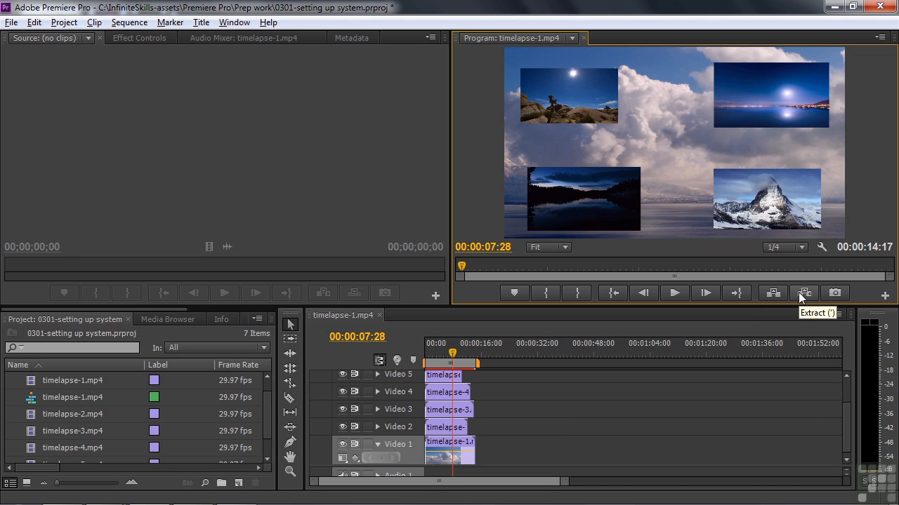
left_click_drag(453, 354, 434, 354)
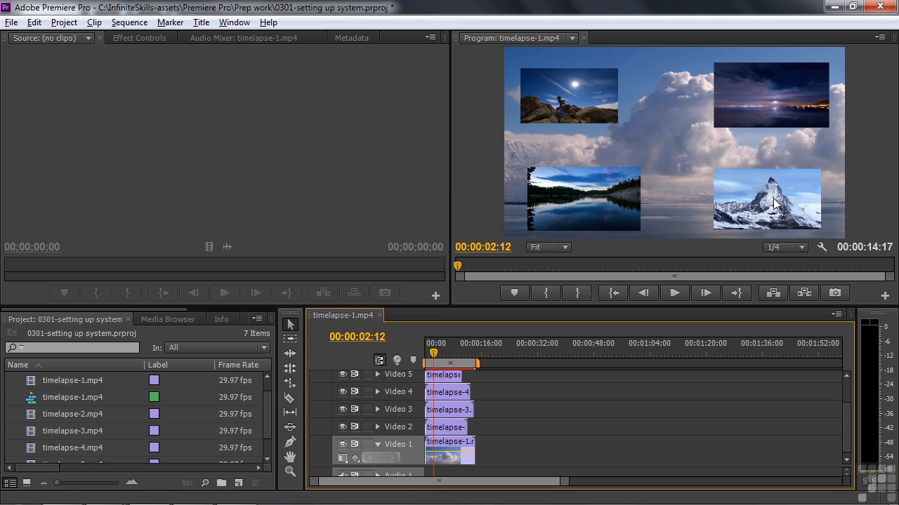
key("space")
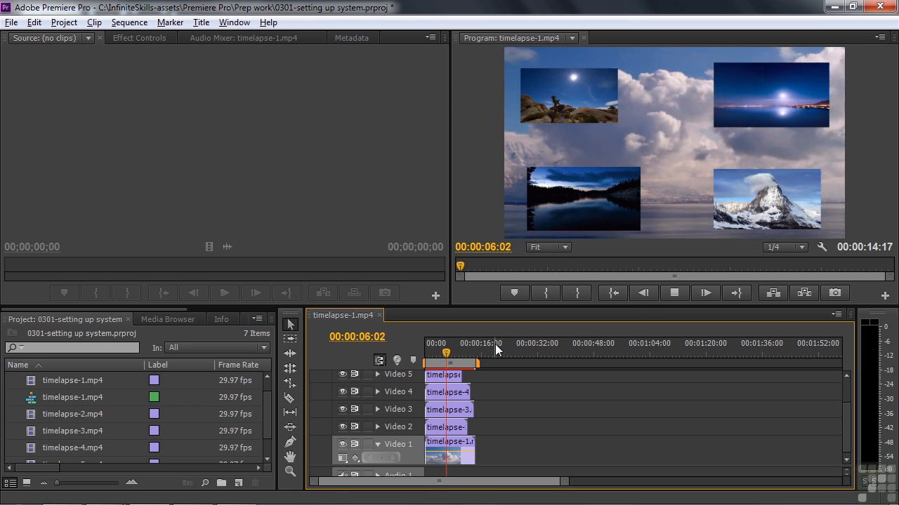
key("space")
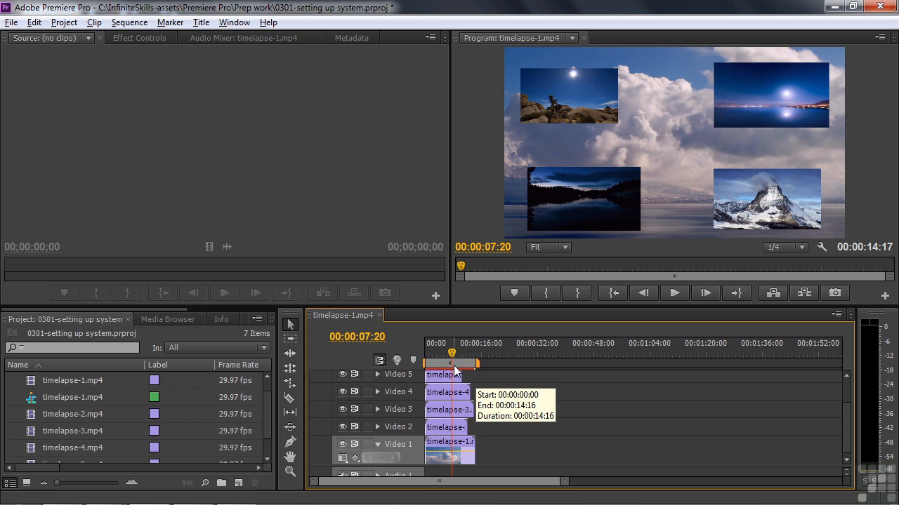
Step: Set the project's renderer to Mercury Playback Engine GPU Acceleration (CUDA), deleting the rendered previews
left_click(63, 23)
mouse_move(80, 36)
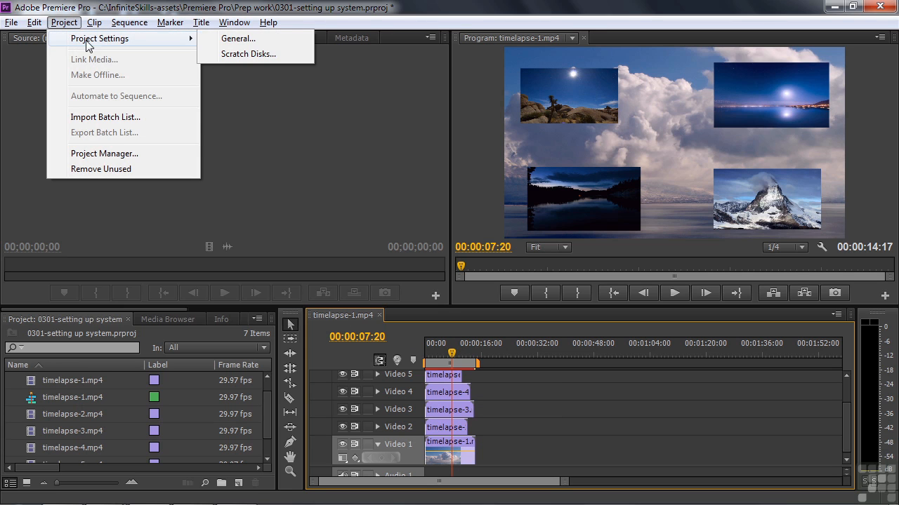
left_click(231, 39)
left_click(523, 138)
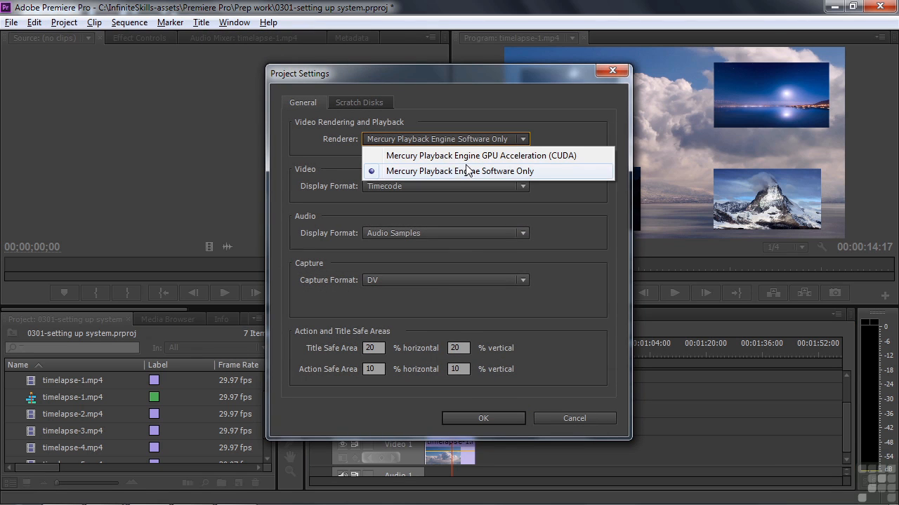
left_click(462, 156)
left_click(481, 420)
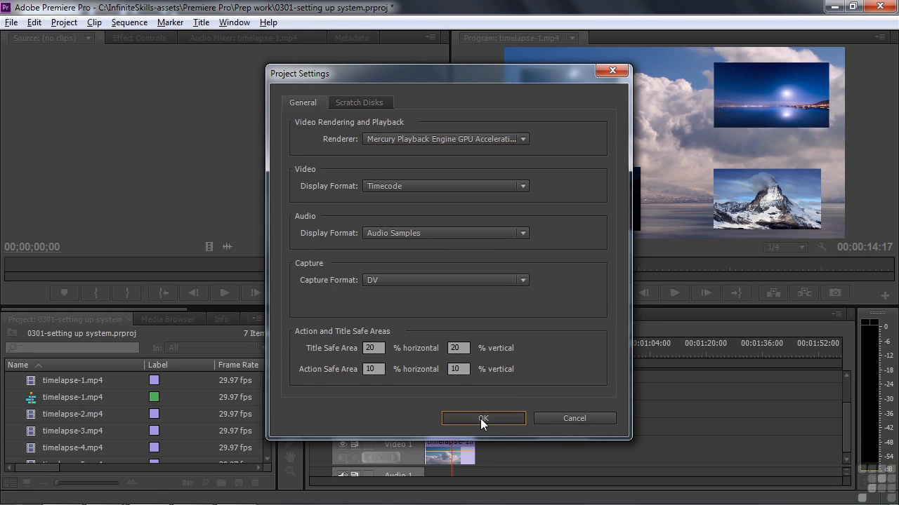
left_click(515, 281)
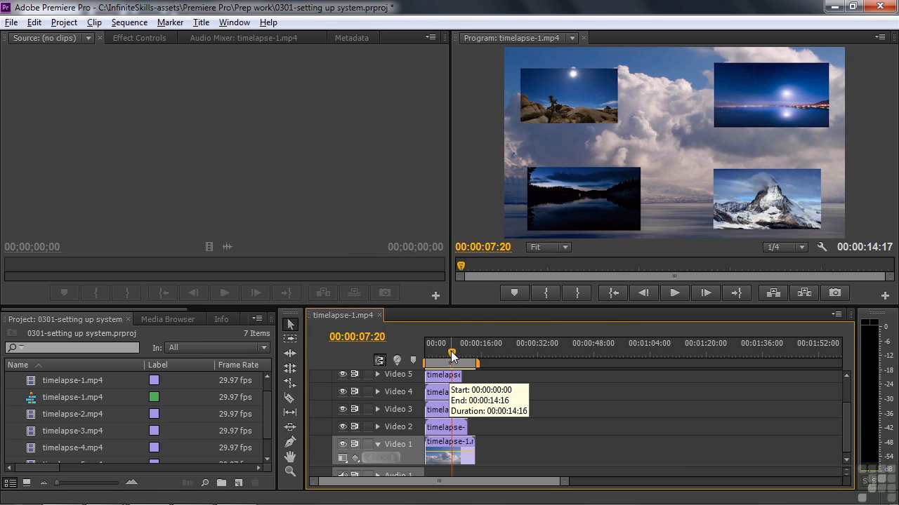
Step: Play the opening seconds of the sequence again, then set the program playback resolution to Full
left_click_drag(452, 356, 432, 354)
key("space")
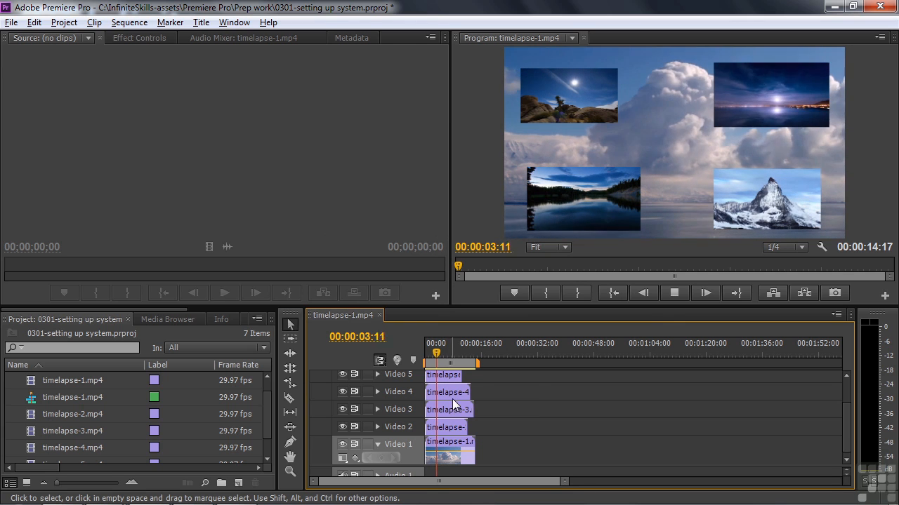
key("space")
left_click(803, 248)
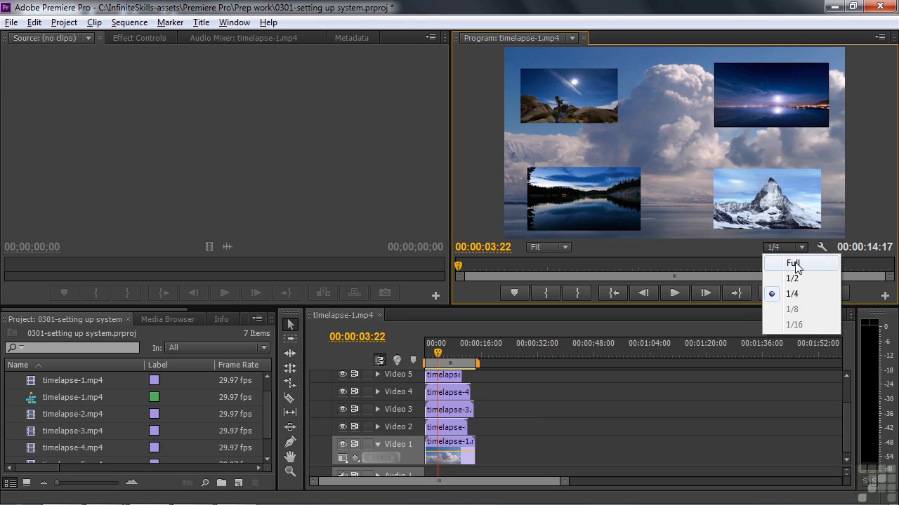
left_click(776, 258)
Step: Create a 1920 x 1080, 29.97 fps adjustment layer and place it on Video 6 at the start of the sequence
left_click_drag(842, 431, 843, 405)
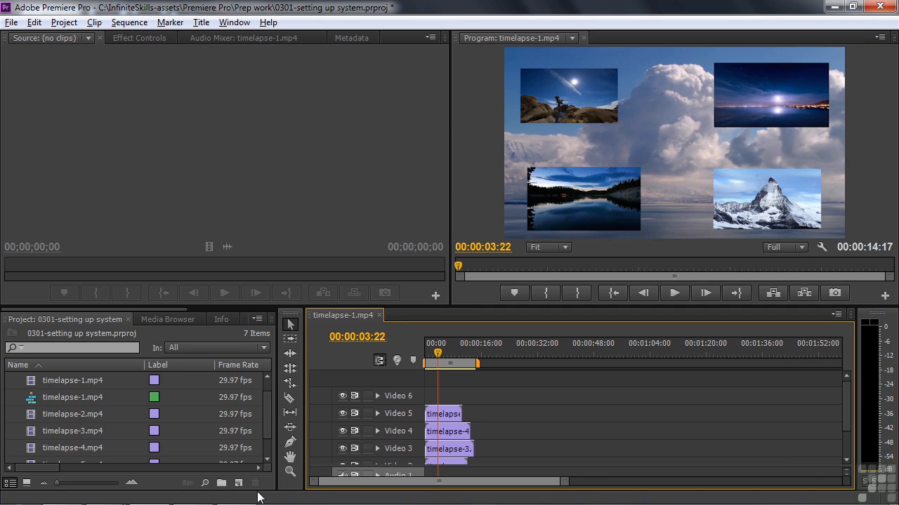
left_click(239, 483)
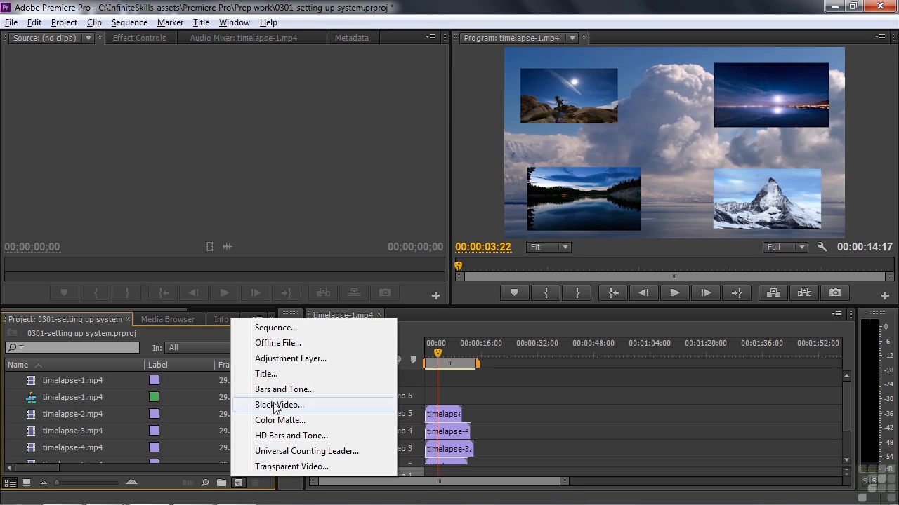
left_click(287, 360)
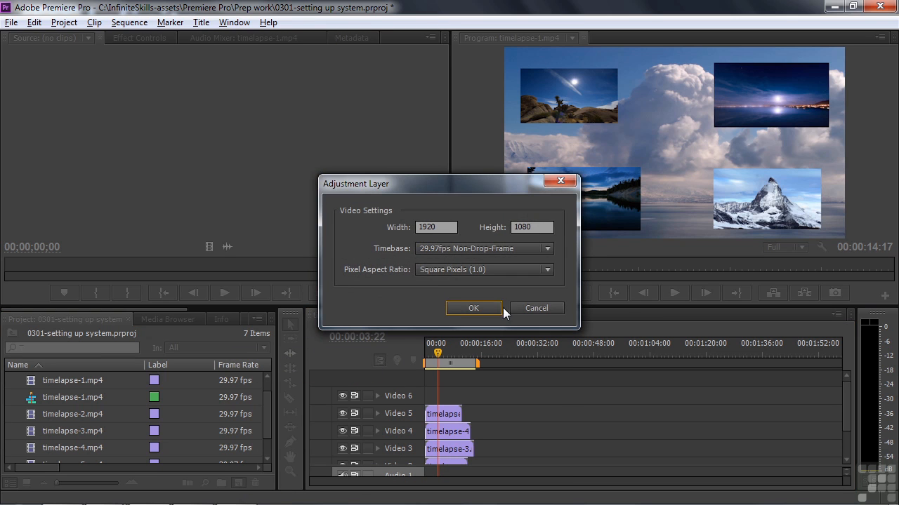
left_click(503, 308)
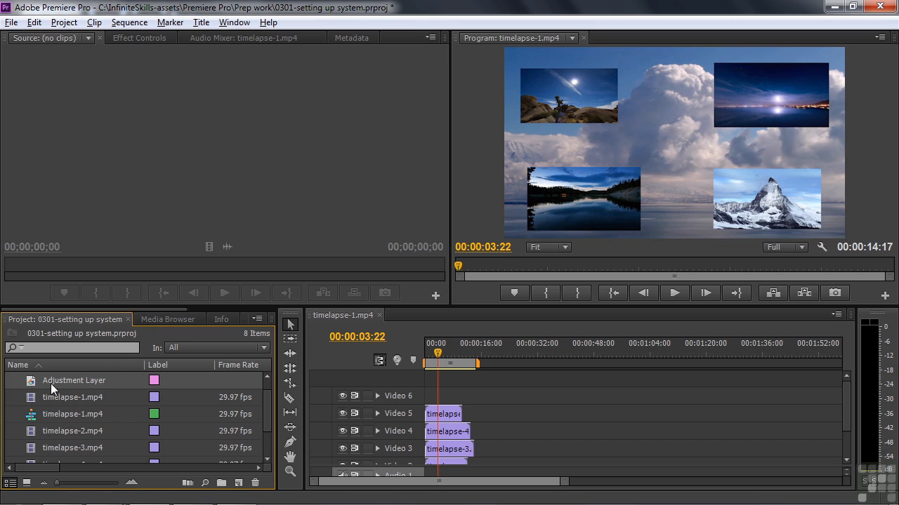
left_click_drag(33, 383, 467, 397)
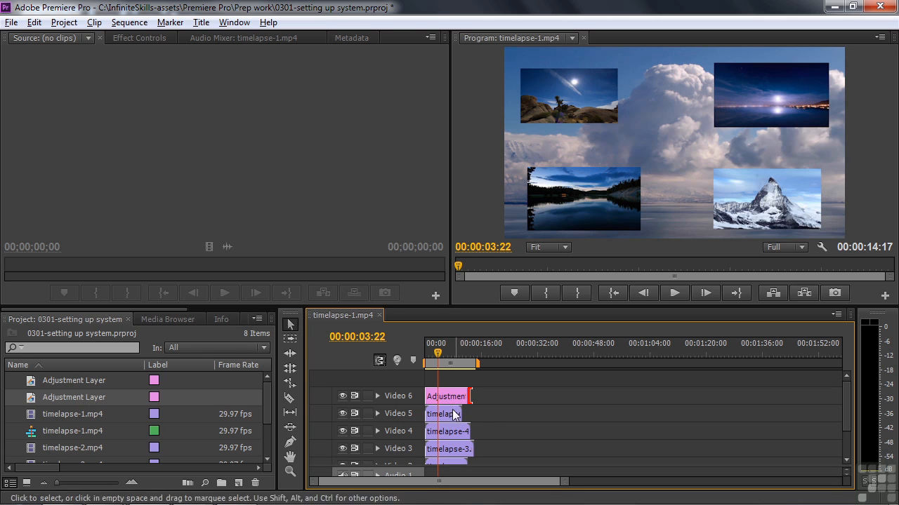
Step: Apply the Fast Color Corrector effect to the adjustment layer on Video 6
scroll(177, 309, "down", 5)
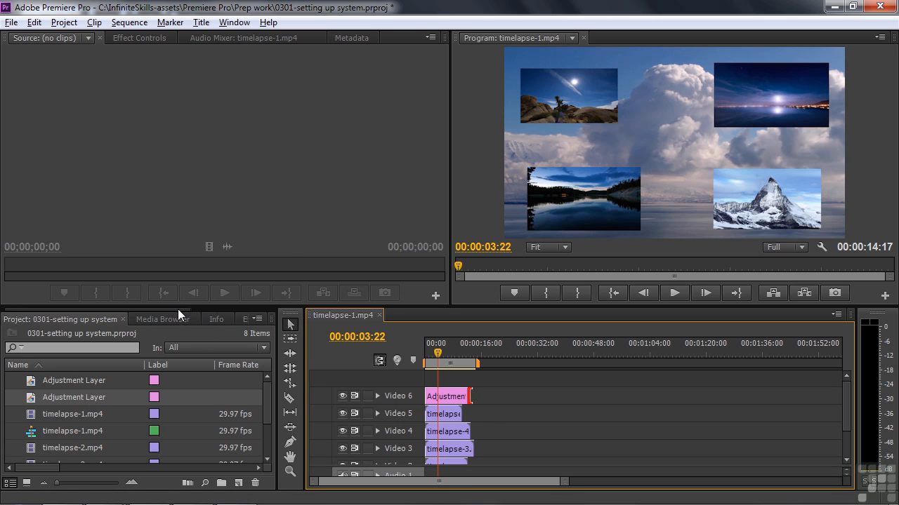
left_click(141, 319)
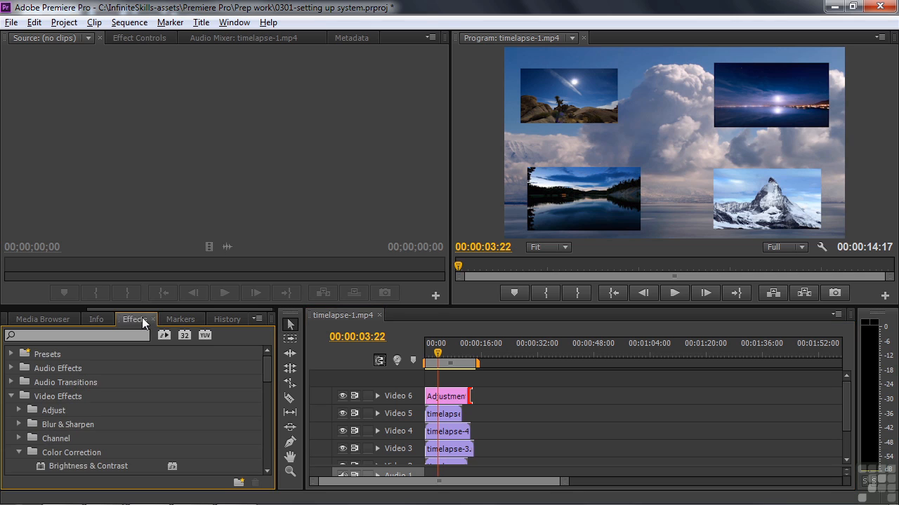
left_click_drag(269, 375, 269, 400)
left_click_drag(39, 448, 433, 398)
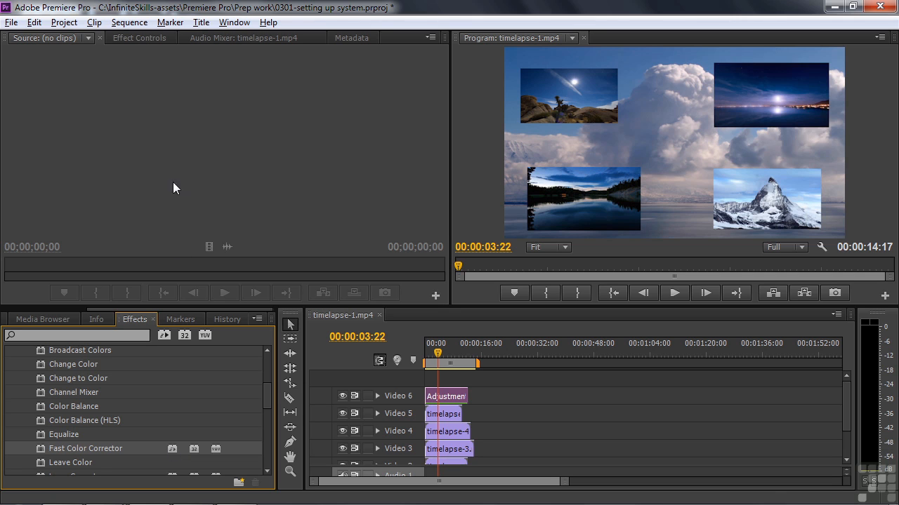
Step: Shift the Fast Color Corrector's balance to magnitude 38.94 and angle -123.7°, and set its input levels to 20.3, 0.7 and 240.1
left_click(135, 37)
left_click_drag(441, 112, 441, 145)
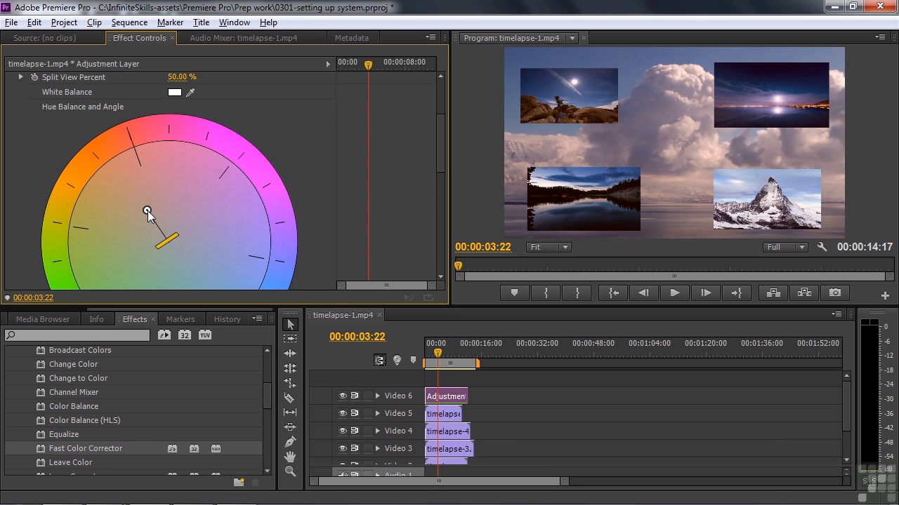
left_click_drag(441, 154, 443, 242)
left_click_drag(330, 233, 312, 232)
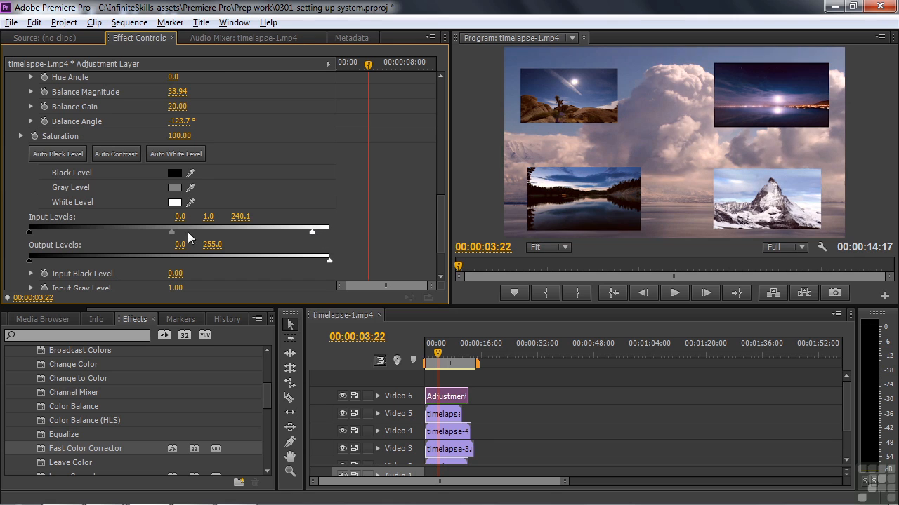
left_click_drag(29, 232, 52, 232)
left_click_drag(187, 234, 165, 232)
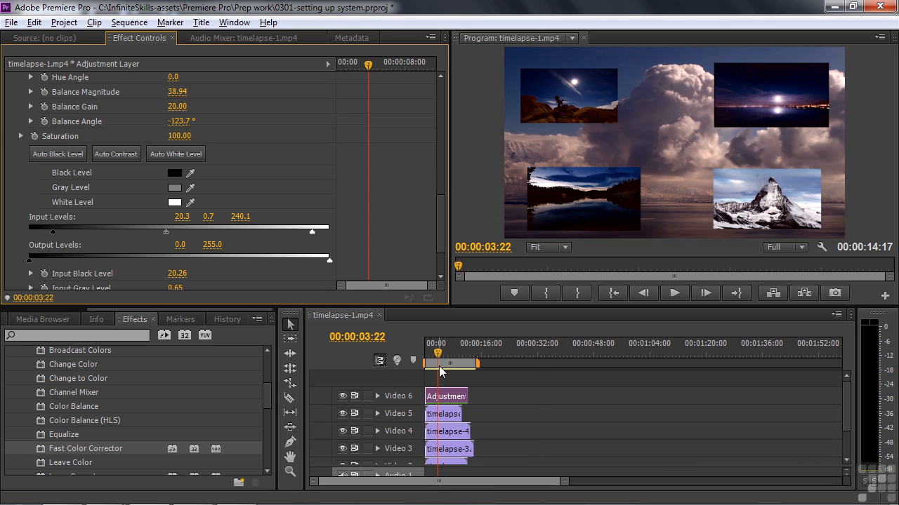
Step: Play the color-corrected sequence at full resolution to check real-time playback with the adjustment layer
key("space")
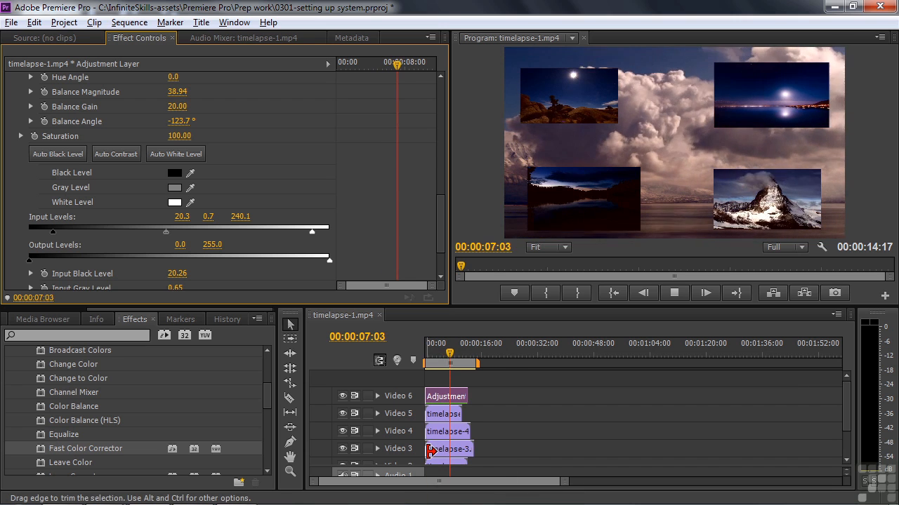
key("space")
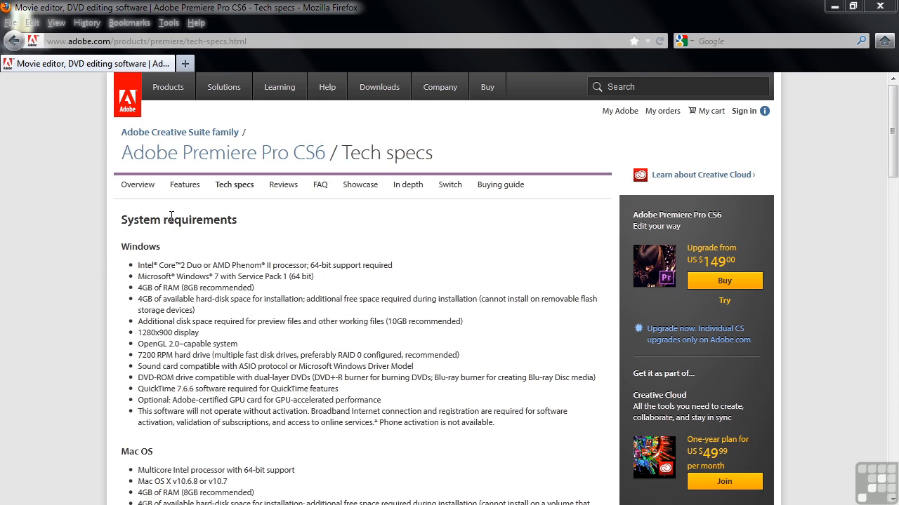
Step: Switch to Firefox and examine the supported NVIDIA graphics cards on Adobe's Premiere Pro CS6 tech specs page
left_click_drag(893, 132, 877, 266)
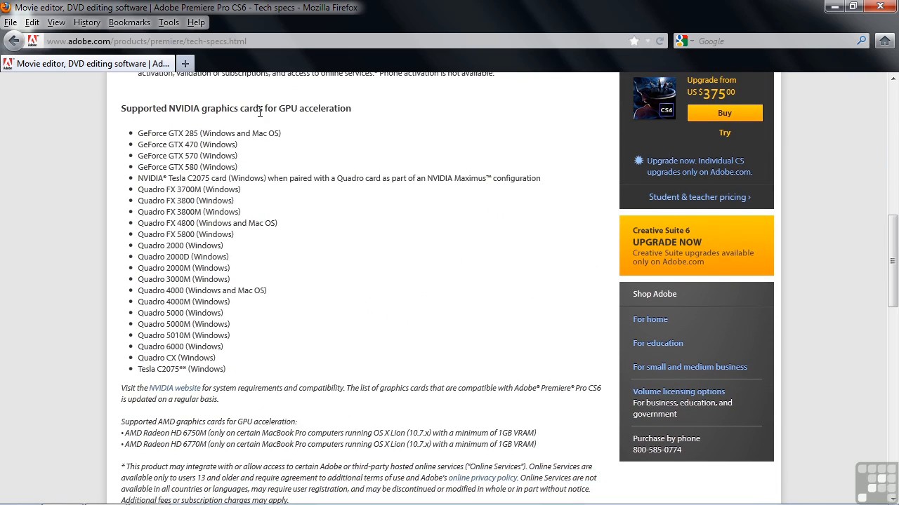